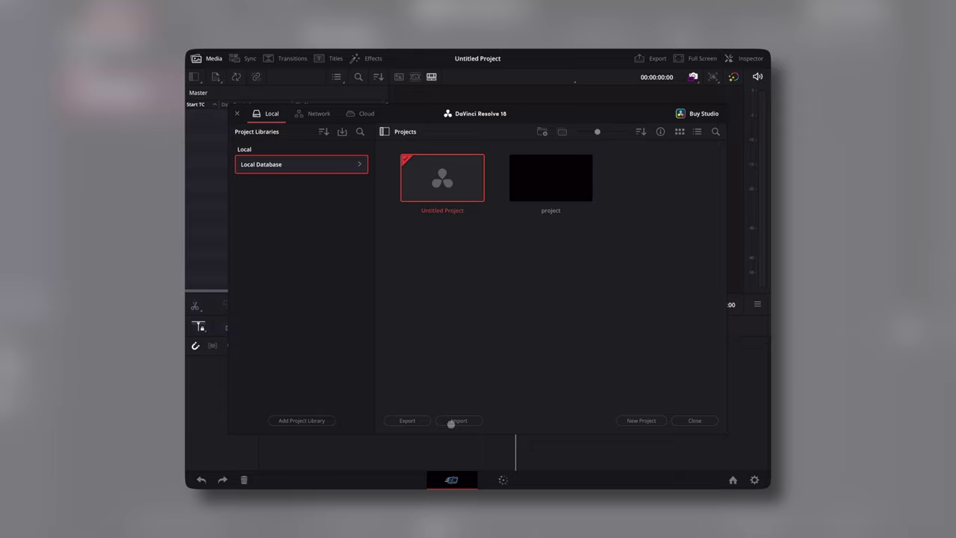
# Import the Davinci Resolve on iPad project from the Samsung T5 drive.
pyautogui.click(451, 424)
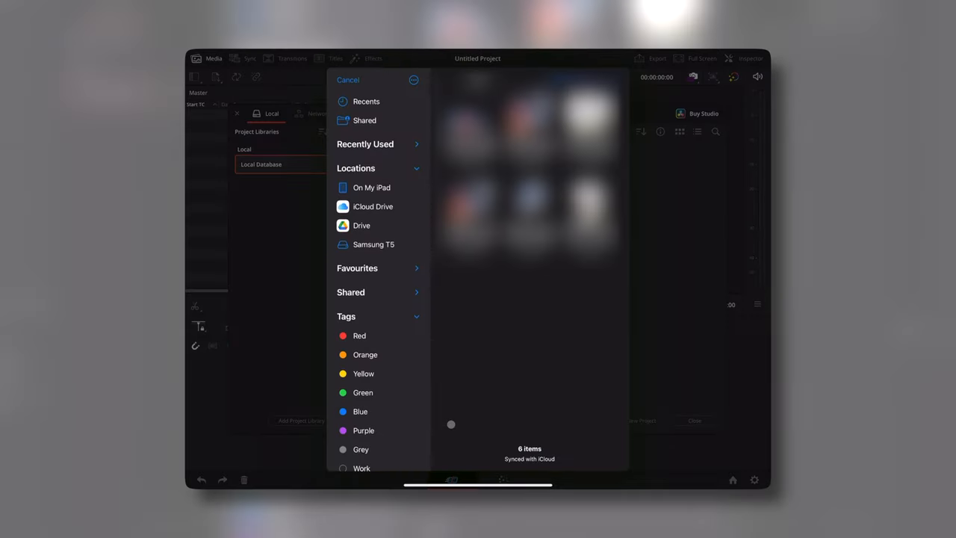
pyautogui.click(380, 247)
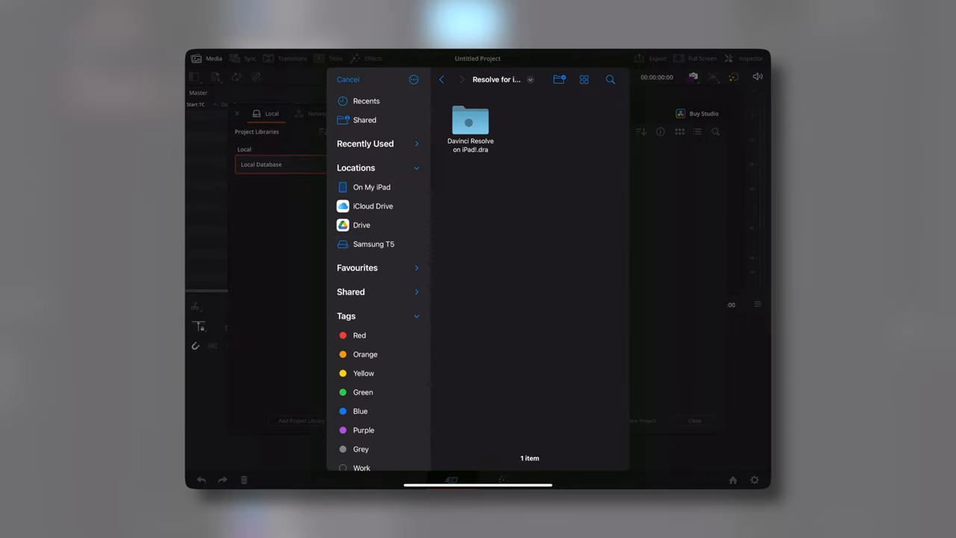
pyautogui.click(531, 124)
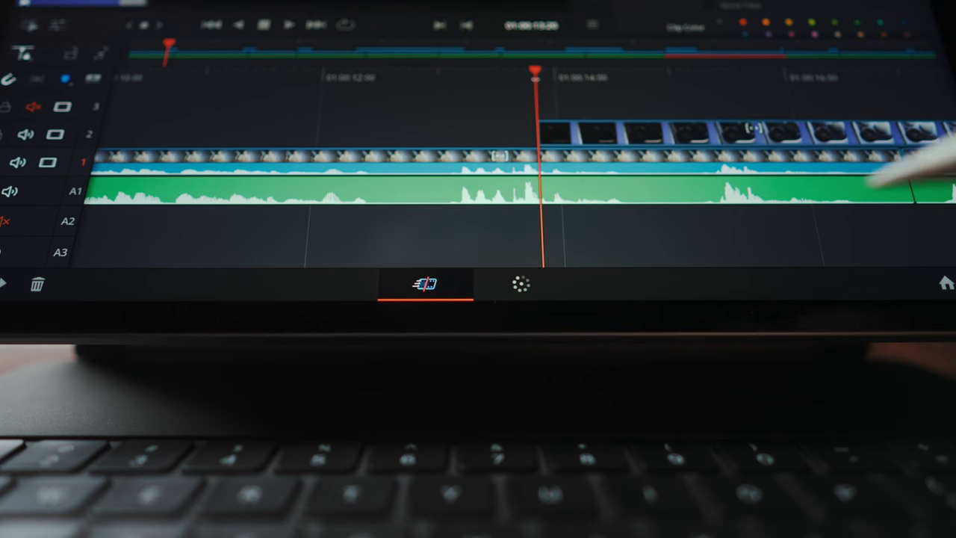
# Switch from the timeline to the colour page for grading the clips.
pyautogui.click(521, 284)
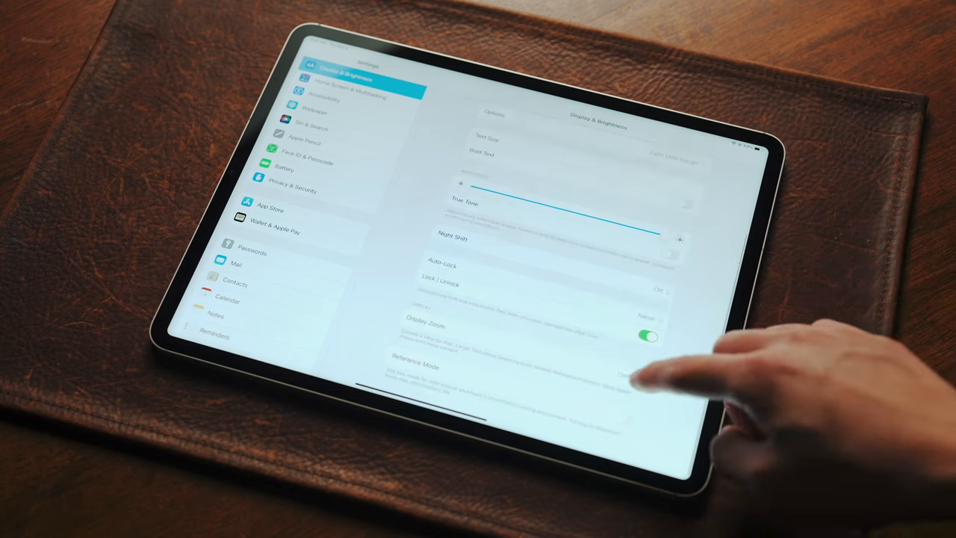
# Set Display Zoom to More Space and apply the change.
pyautogui.click(612, 322)
pyautogui.click(535, 289)
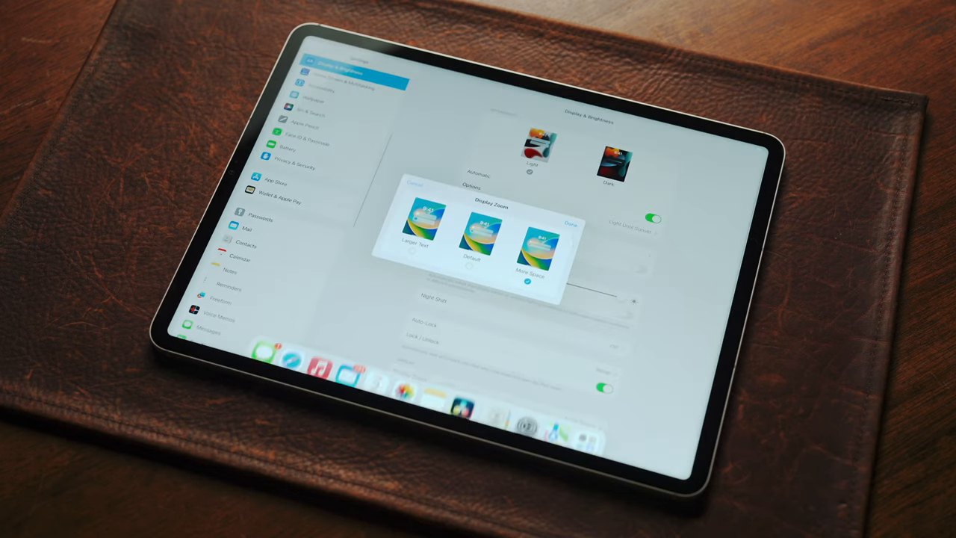
pyautogui.click(657, 314)
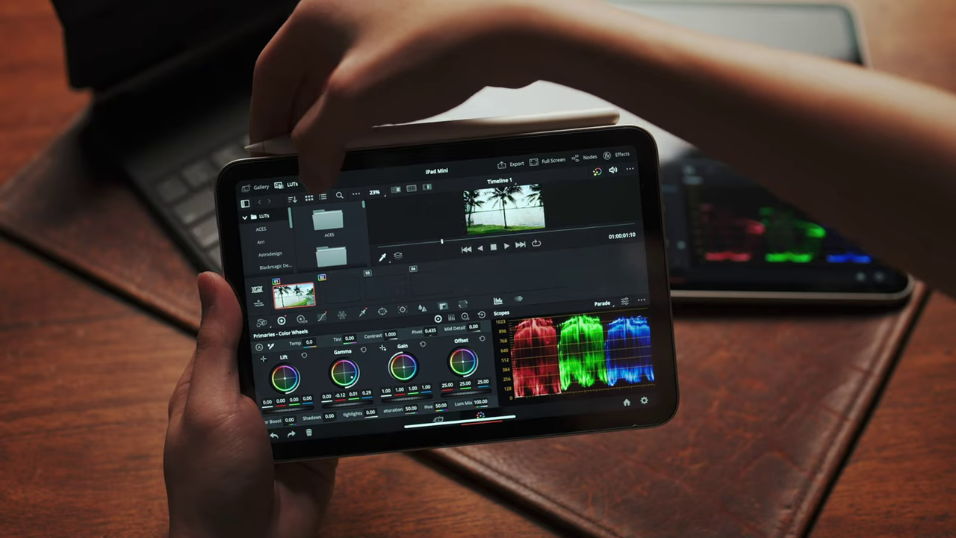
# Show the node graph with the LUT library.
pyautogui.click(591, 157)
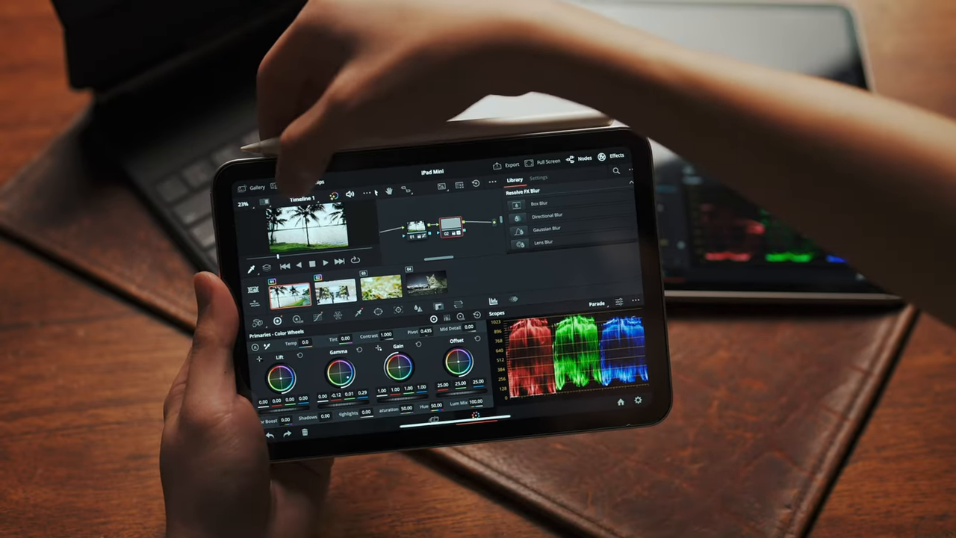
pyautogui.click(283, 185)
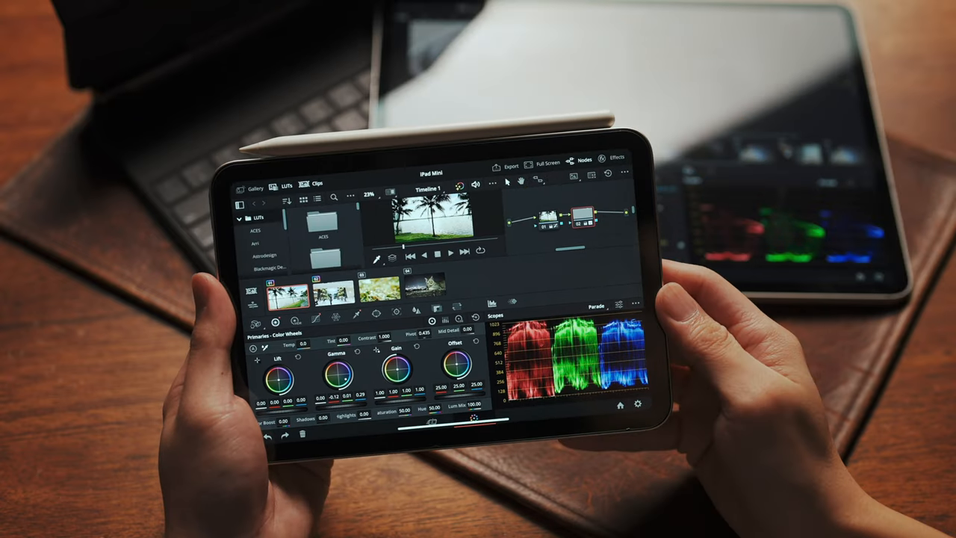
# Bring up clips 02 (mall), 03 (grass) and 04 (cat) in turn for grading.
pyautogui.click(336, 299)
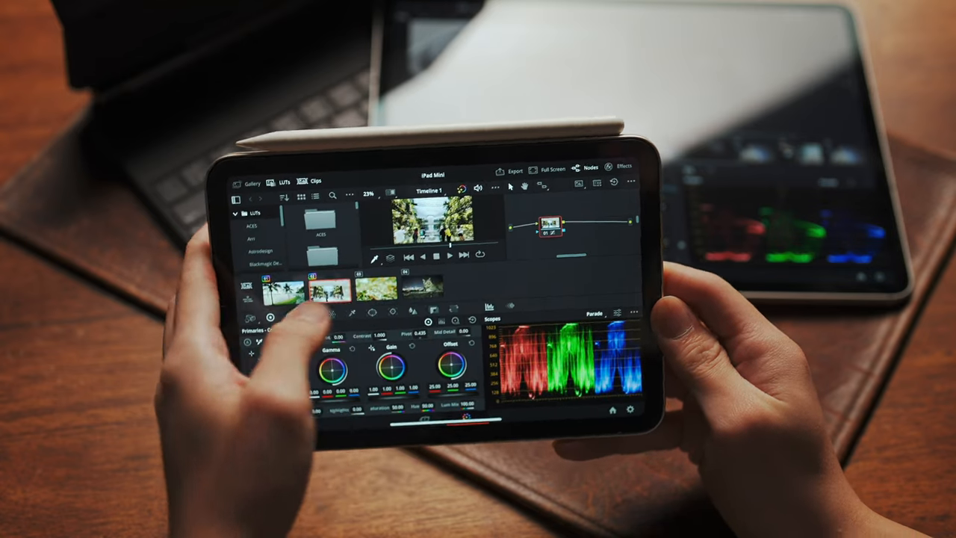
pyautogui.click(367, 306)
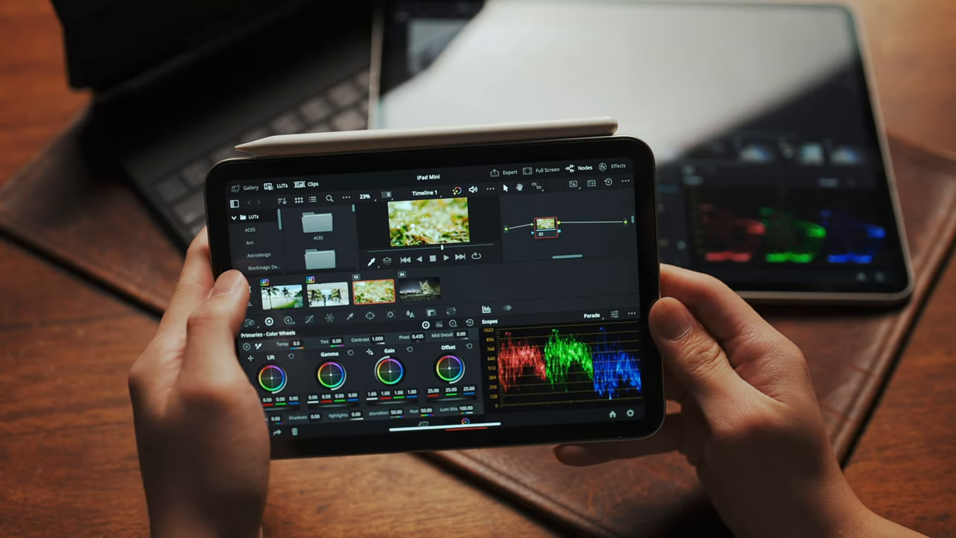
pyautogui.click(420, 293)
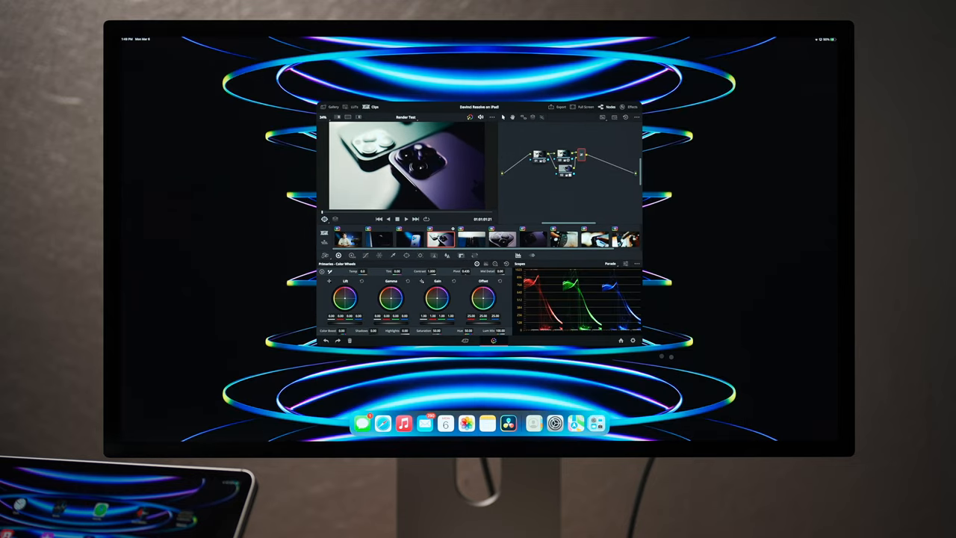
# Enlarge the Resolve window on the external display and preview the Render Test clip full screen, then return.
pyautogui.moveTo(639, 342); pyautogui.dragTo(708, 403)
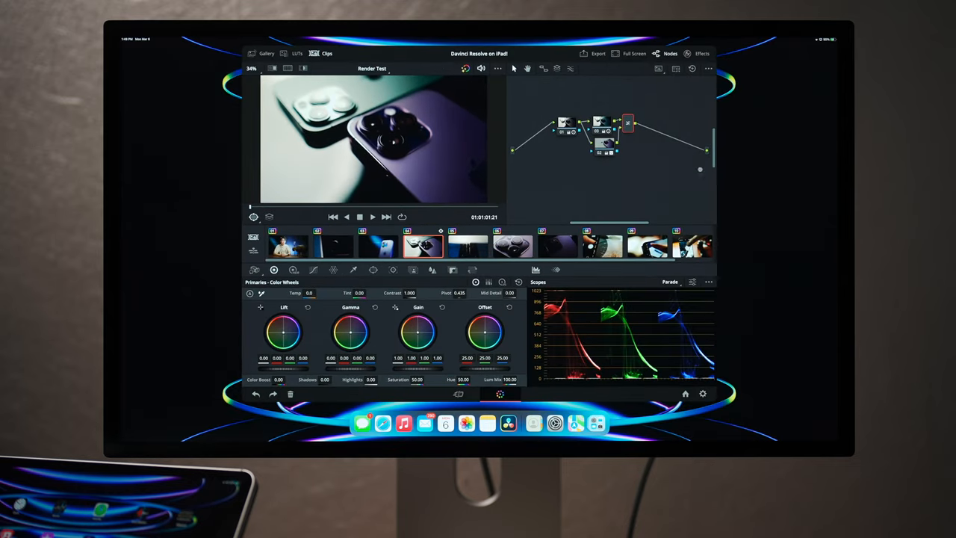
pyautogui.click(631, 53)
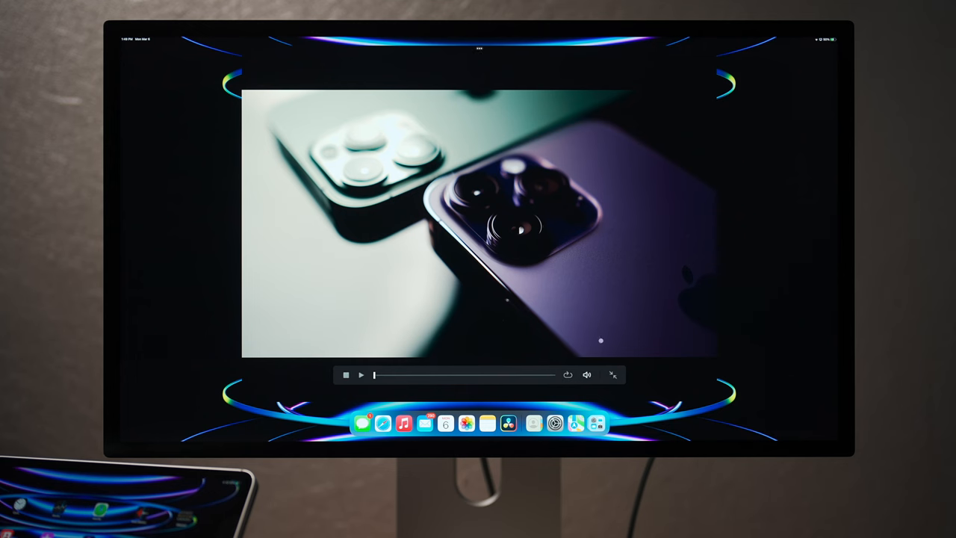
pyautogui.click(614, 374)
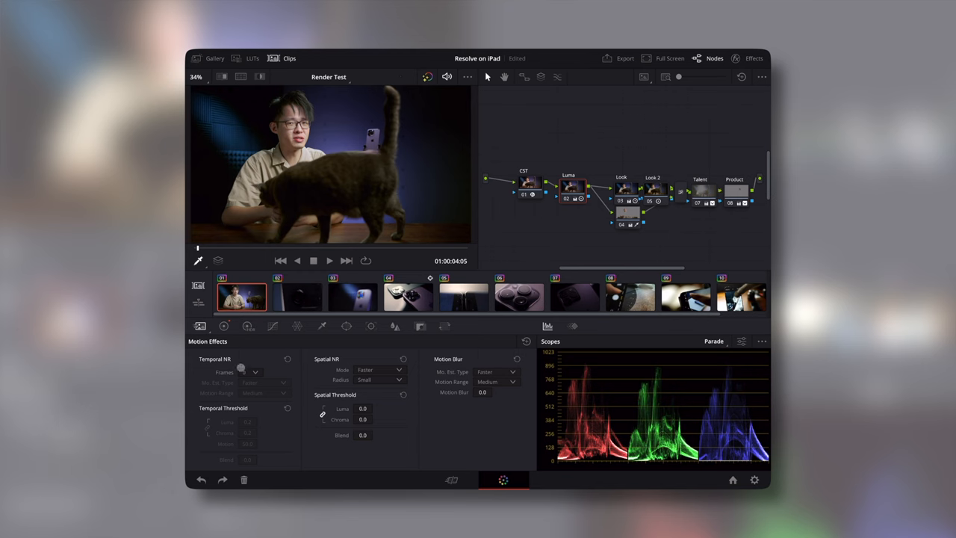
# Set Temporal NR Frames from 0 to 1 in Motion Effects.
pyautogui.click(247, 396)
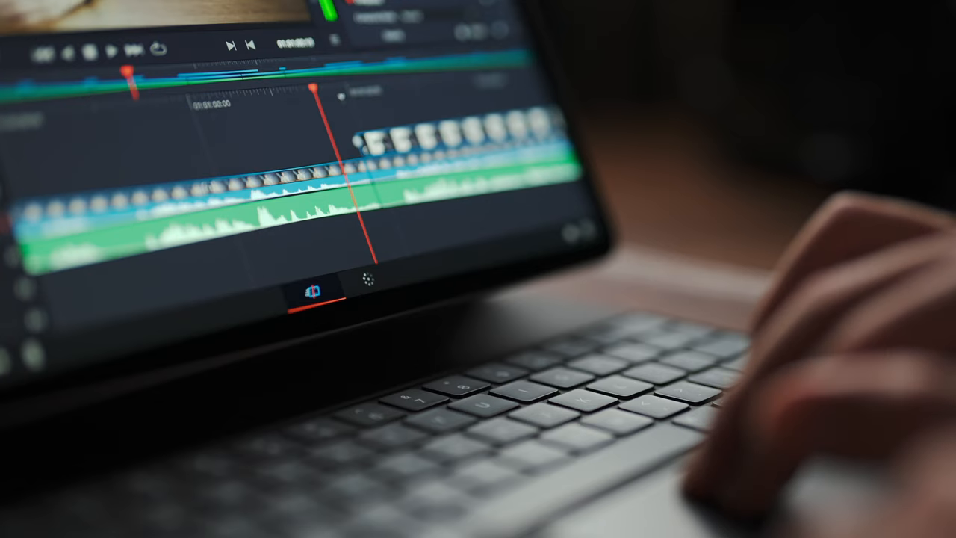
# Play back the timeline, then nudge clip 04's gamma to about -0.13, 0.03, 0.07.
pyautogui.press('space')
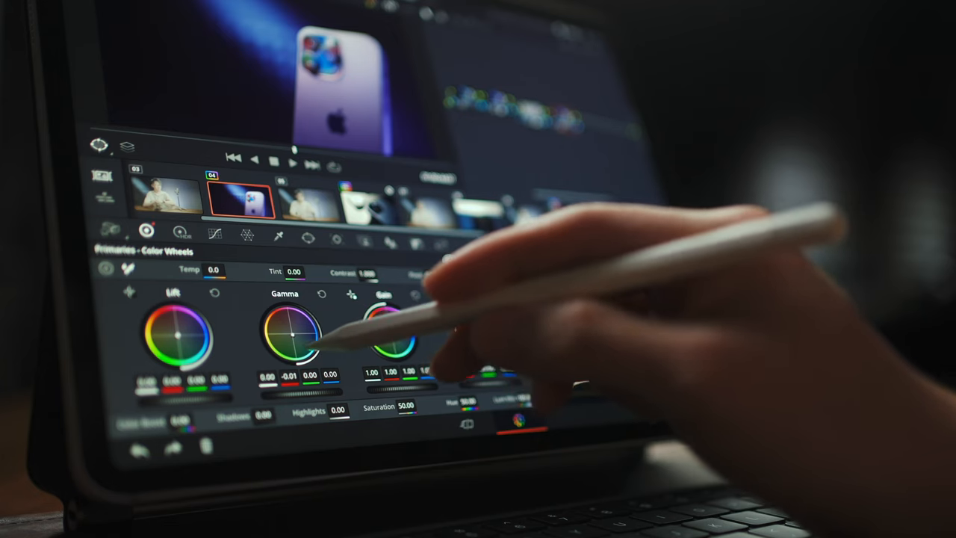
pyautogui.moveTo(295, 332); pyautogui.dragTo(295, 344)
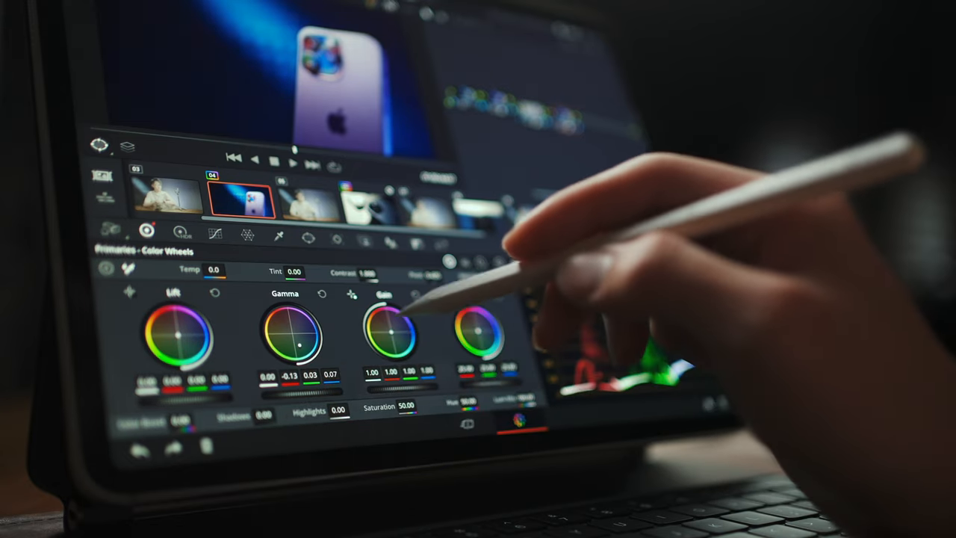